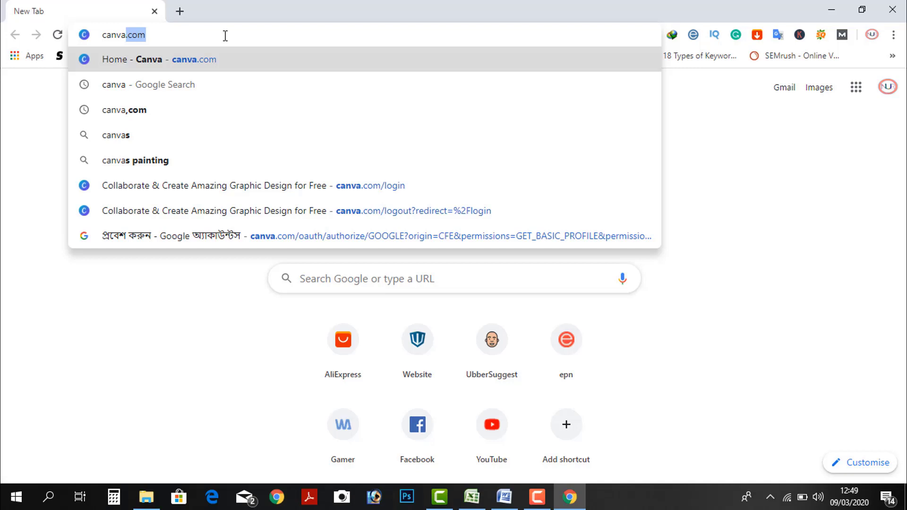
Step: Load canva.com in the Chrome address bar
{"action": "type", "text": ".com"}
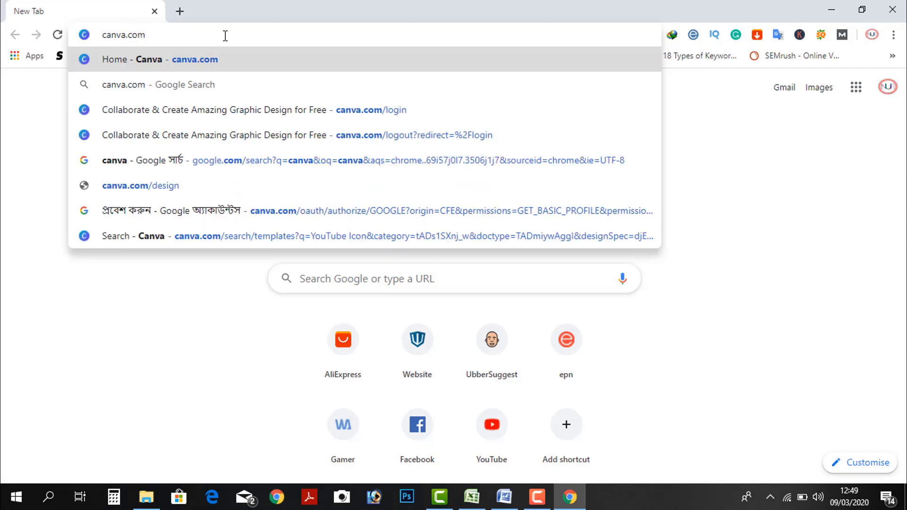
{"action": "key", "text": "Return"}
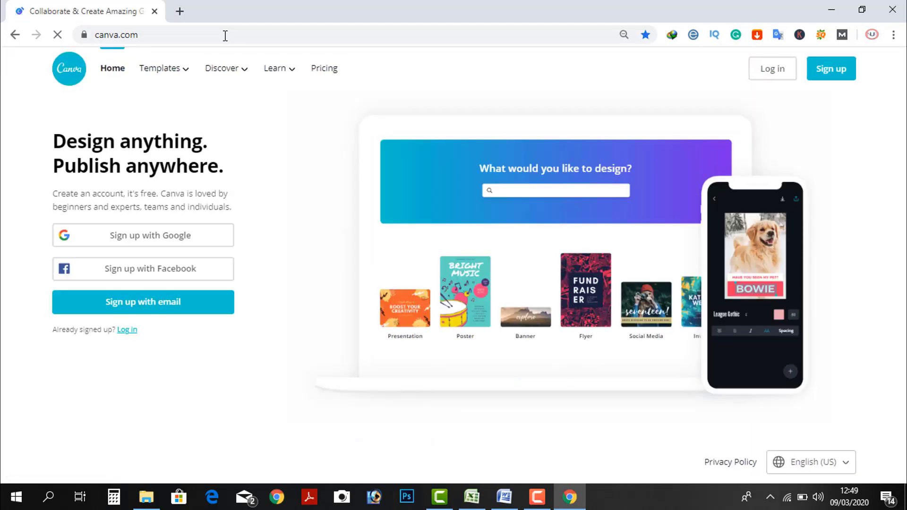
Step: Sign up to Canva with Google using the first listed account
{"action": "left_click", "coordinate": [175, 240]}
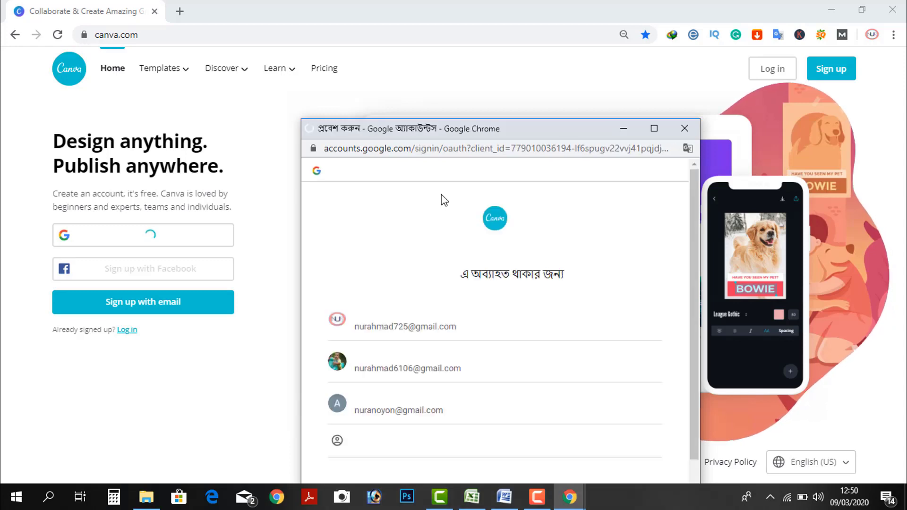
{"action": "left_click", "coordinate": [426, 329]}
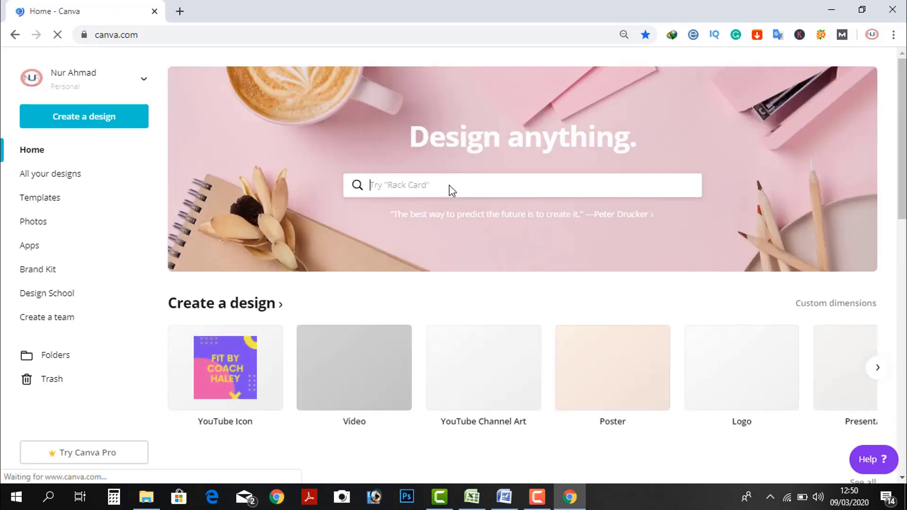
Step: Search 'youtube' and choose the YouTube Icon design type
{"action": "left_click", "coordinate": [447, 179]}
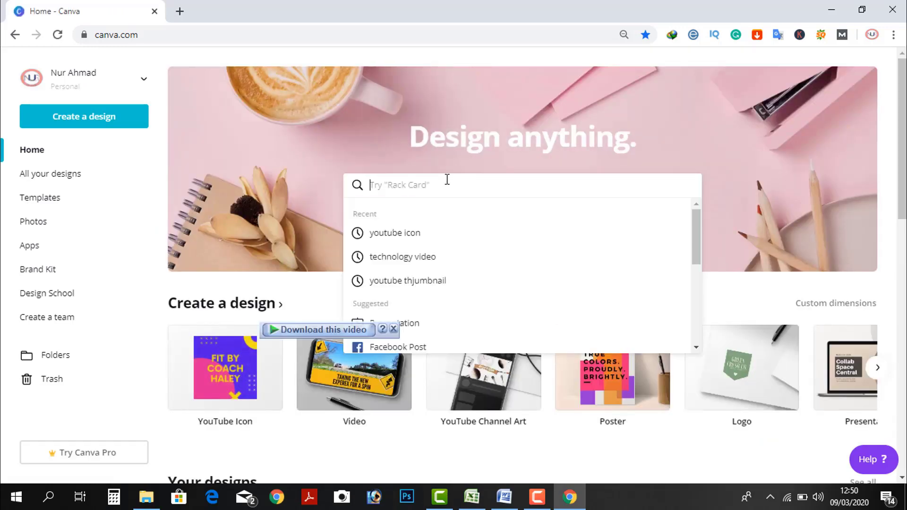
{"action": "type", "text": "yout"}
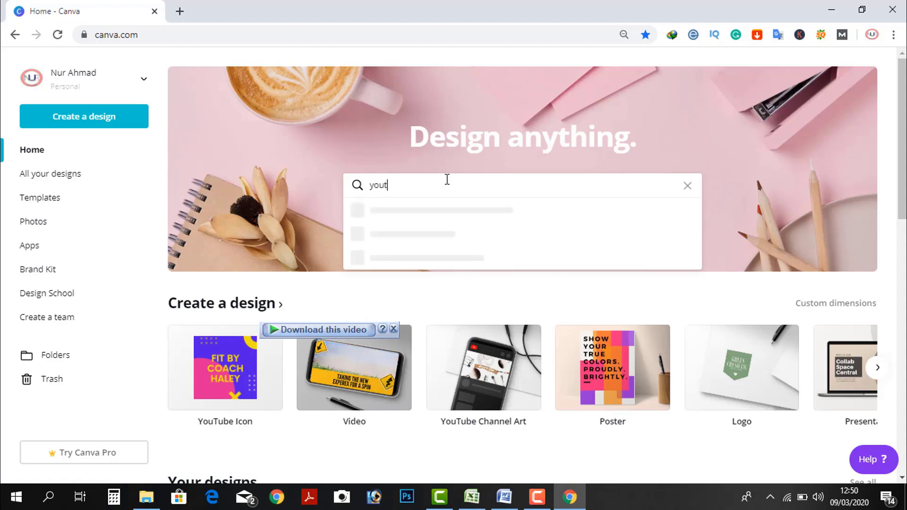
{"action": "type", "text": "ube"}
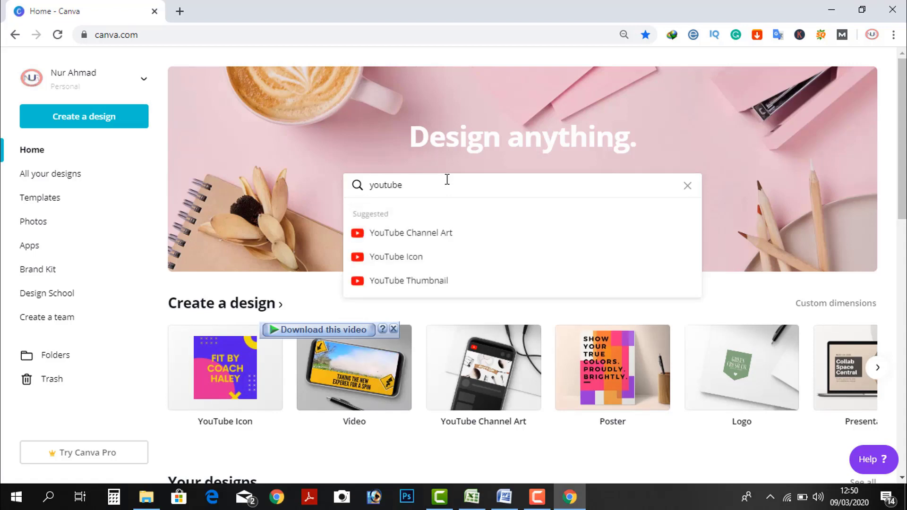
{"action": "left_click", "coordinate": [399, 266]}
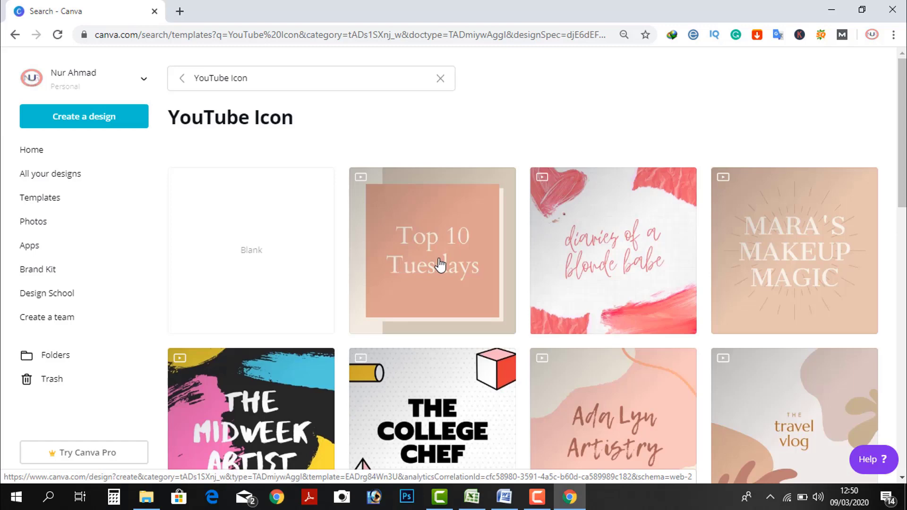
Step: Open the 'diaries of a blonde babe' template and swap its background for the galaxy image
{"action": "left_click", "coordinate": [593, 295]}
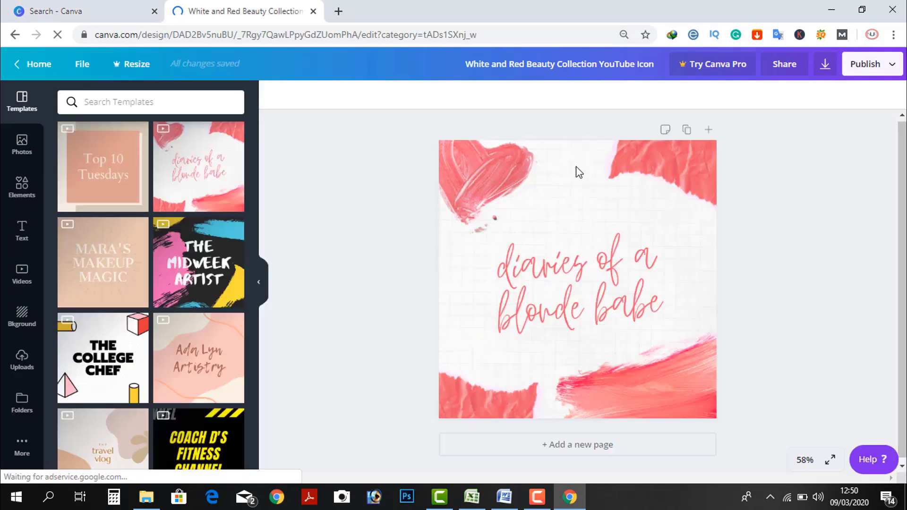
{"action": "left_click", "coordinate": [578, 172]}
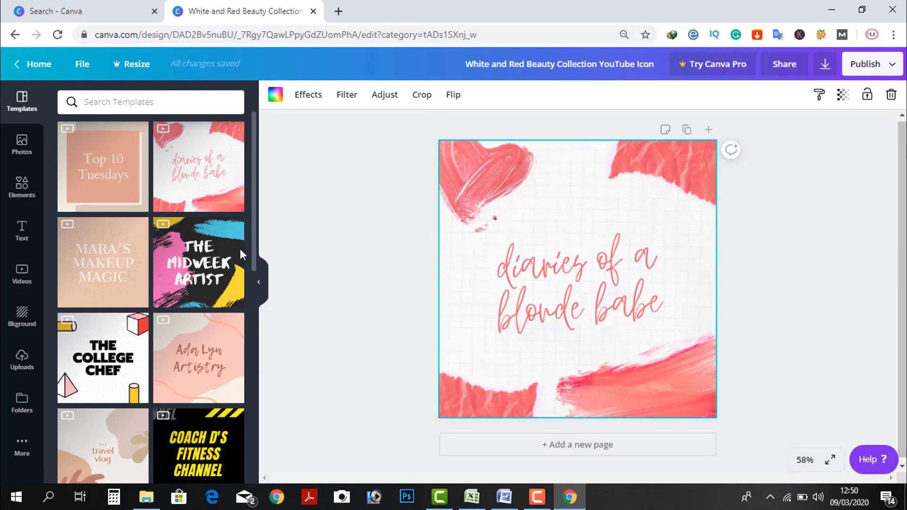
{"action": "left_click", "coordinate": [28, 314]}
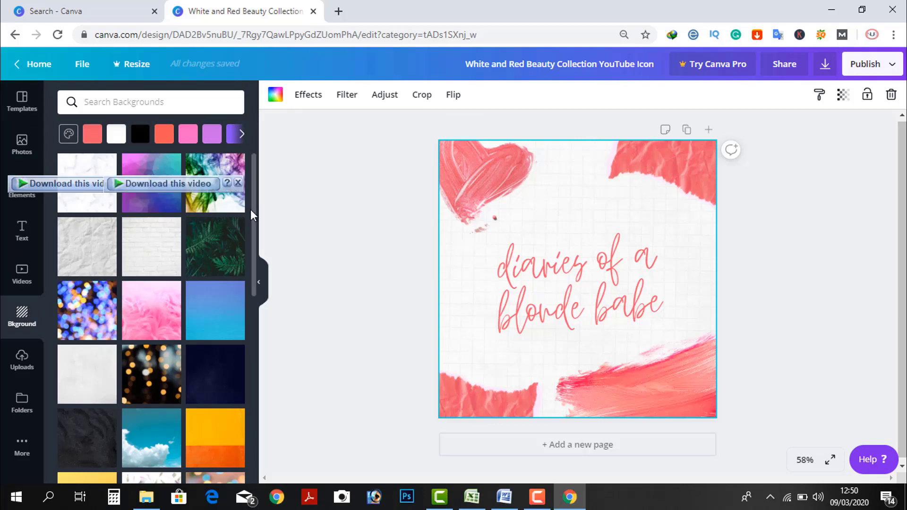
{"action": "left_click_drag", "start_coordinate": [253, 217], "coordinate": [258, 380]}
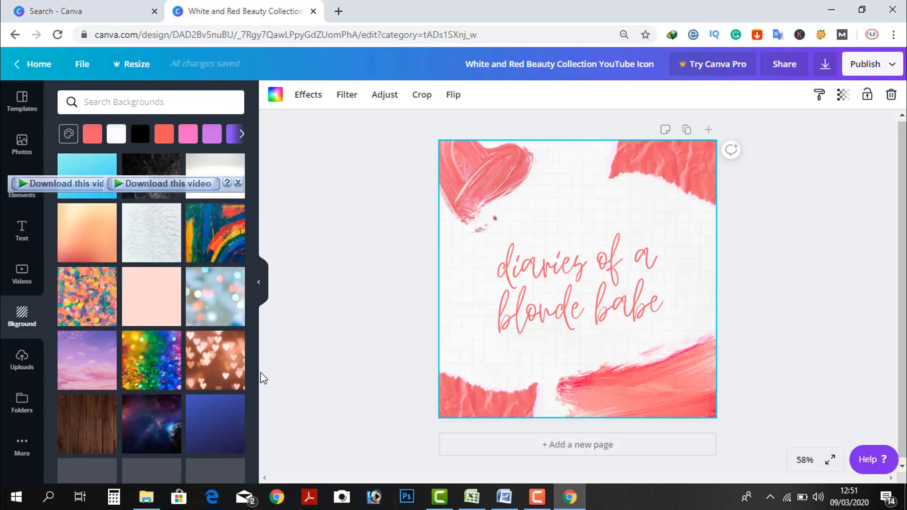
{"action": "left_click", "coordinate": [155, 430]}
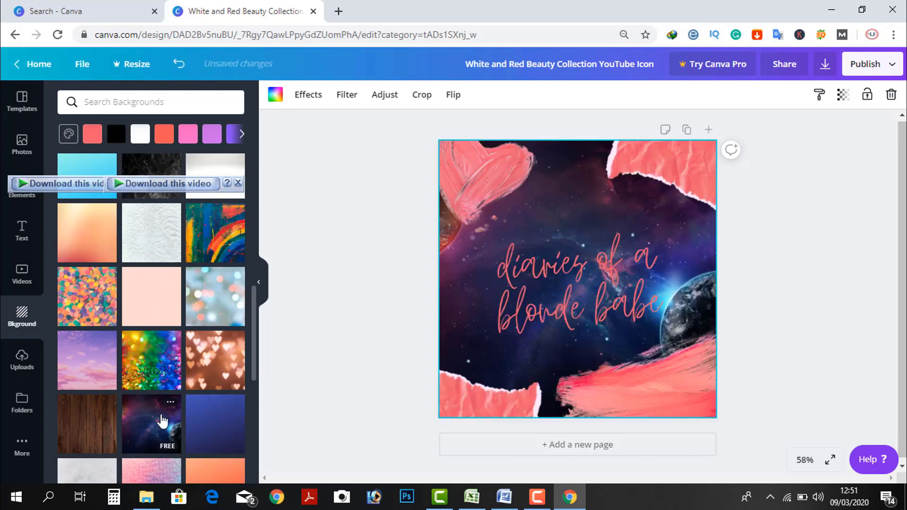
Step: Delete all of the 'diaries of a blonde babe' script text
{"action": "left_click", "coordinate": [655, 305]}
{"action": "left_click", "coordinate": [659, 302]}
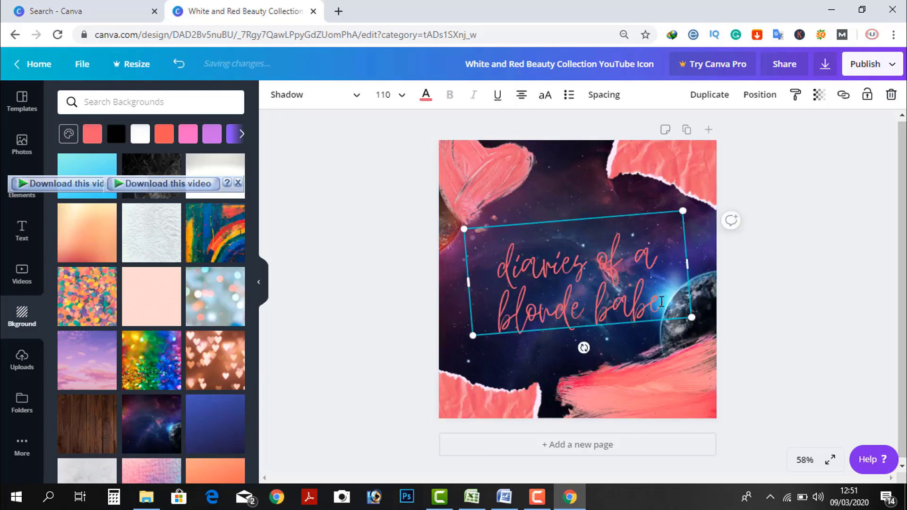
{"action": "key", "text": "BackSpace"}
{"action": "key", "text": "ctrl+a"}
{"action": "key", "text": "BackSpace"}
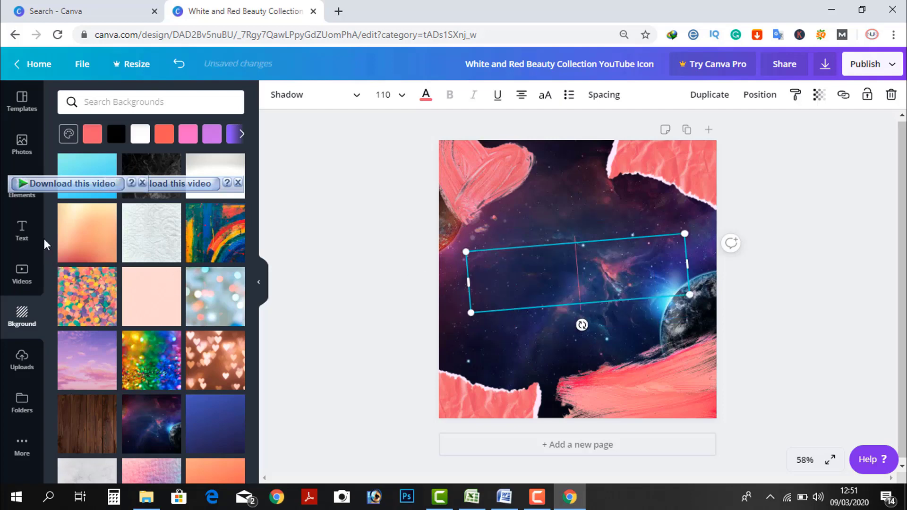
Step: Add the Wild SALE text combination from the ready-made text styles
{"action": "left_click", "coordinate": [28, 242]}
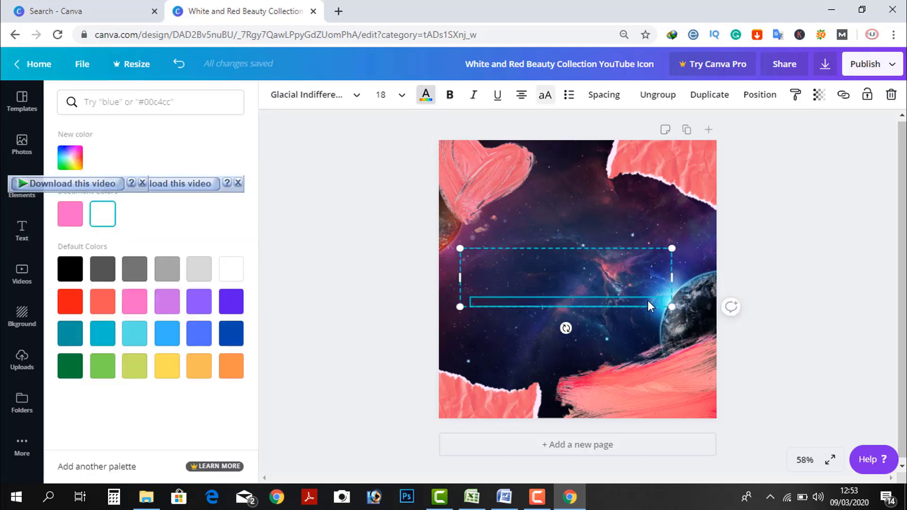
{"action": "left_click", "coordinate": [535, 268]}
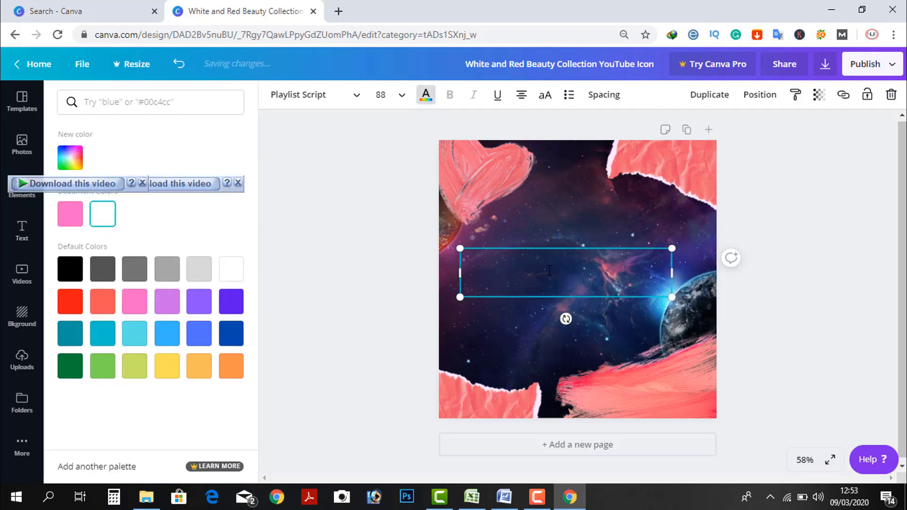
{"action": "left_click", "coordinate": [24, 234]}
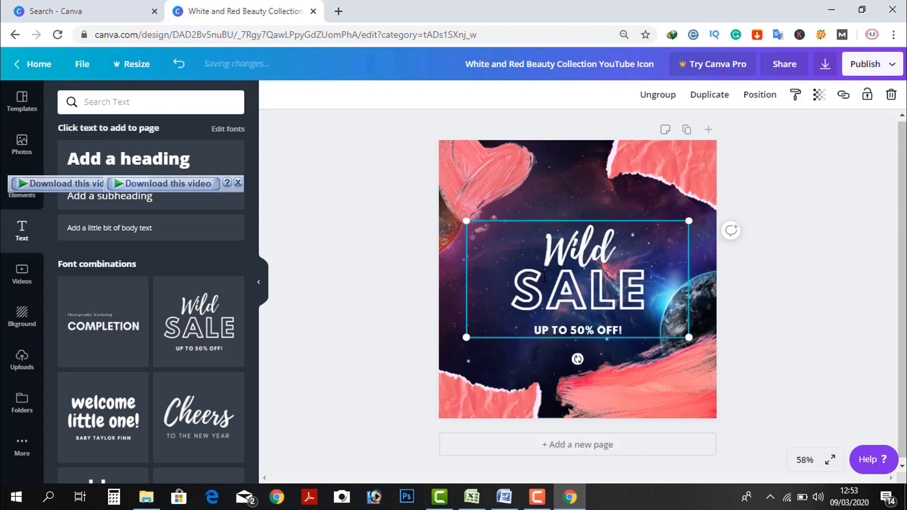
Step: Delete the 'UP TO 50% OFF!' line and change the Wild script to the first name
{"action": "left_click", "coordinate": [620, 327]}
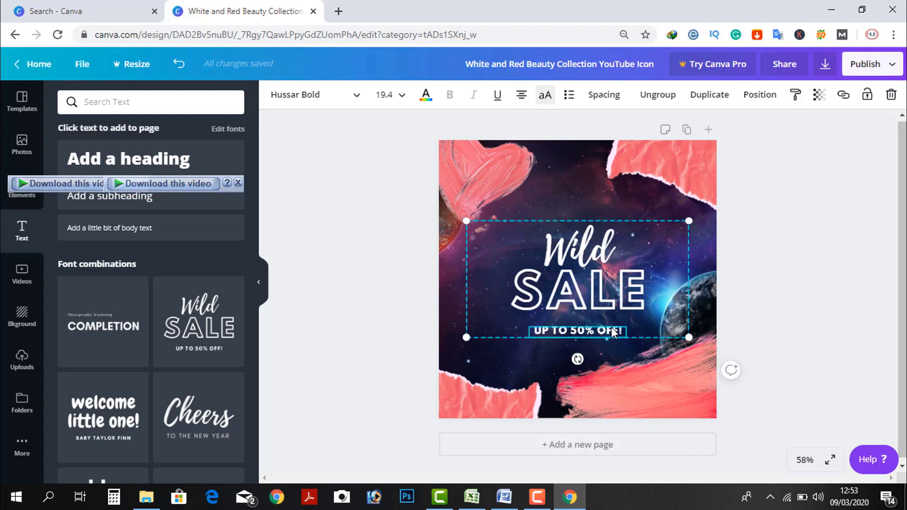
{"action": "key", "text": "Delete"}
{"action": "left_click", "coordinate": [634, 296]}
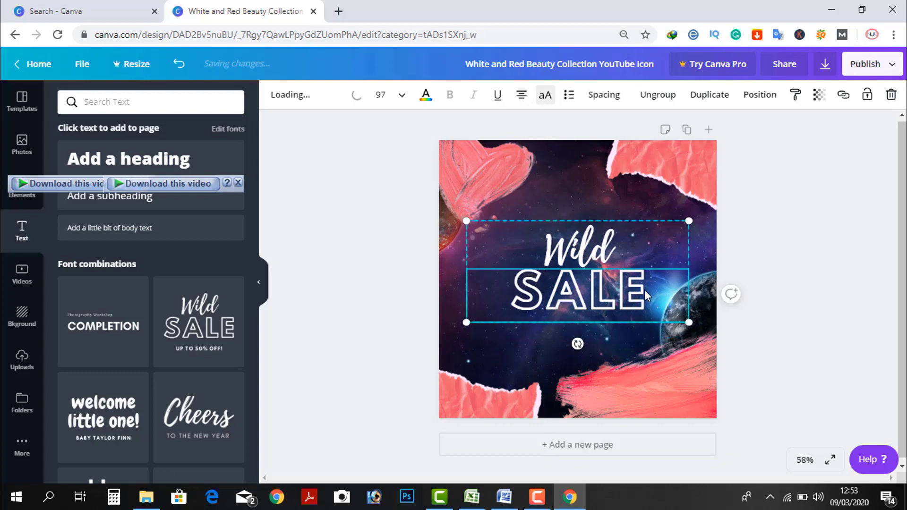
{"action": "left_click", "coordinate": [616, 242]}
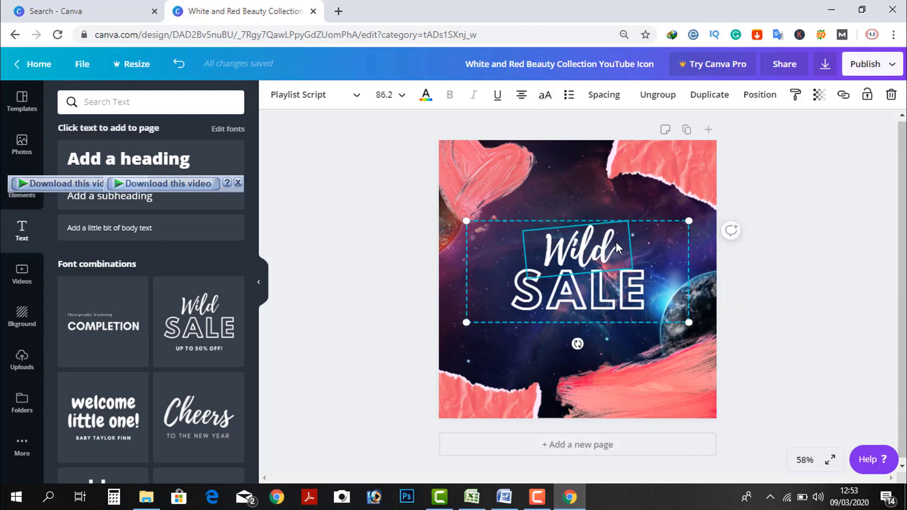
{"action": "type", "text": "N"}
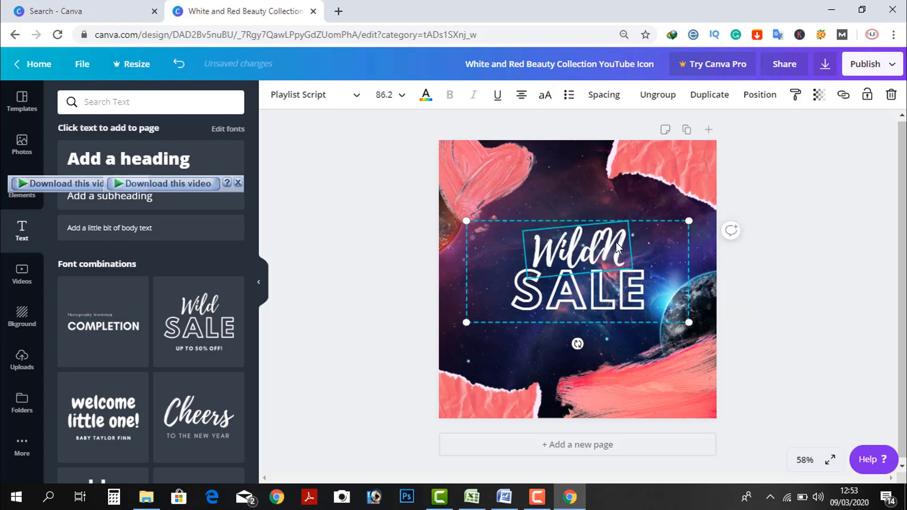
{"action": "key", "text": "BackSpace"}
{"action": "key", "text": "BackSpace"}
{"action": "key", "text": "BackSpace"}
{"action": "key", "text": "BackSpace"}
{"action": "key", "text": "BackSpace"}
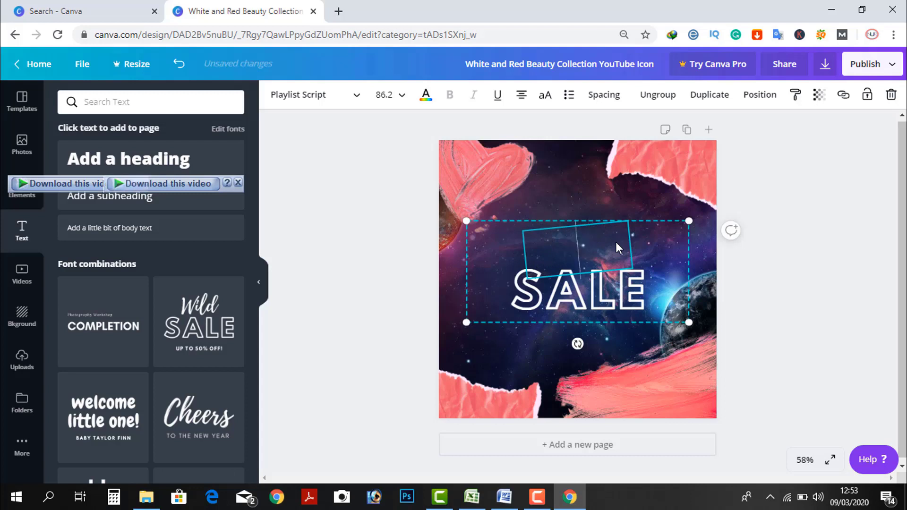
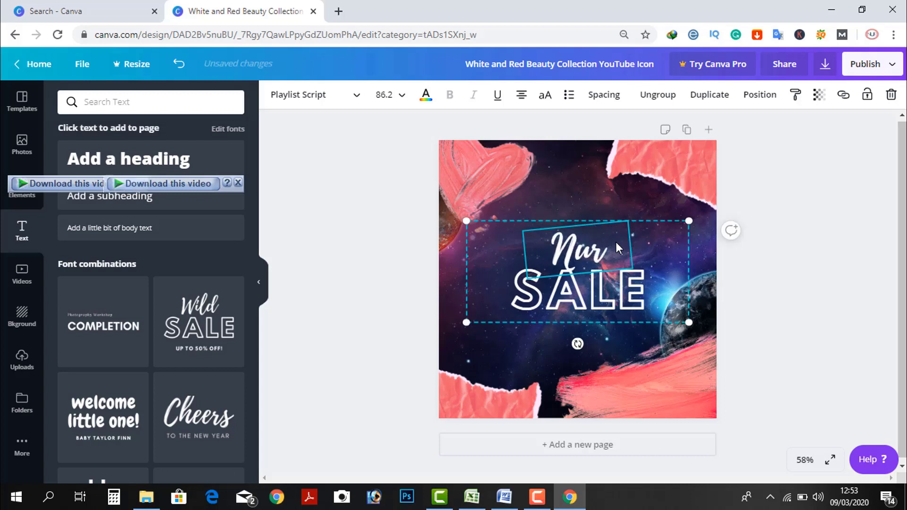
Step: Replace SALE with the surname in capitals and select the new word
{"action": "left_click", "coordinate": [642, 293]}
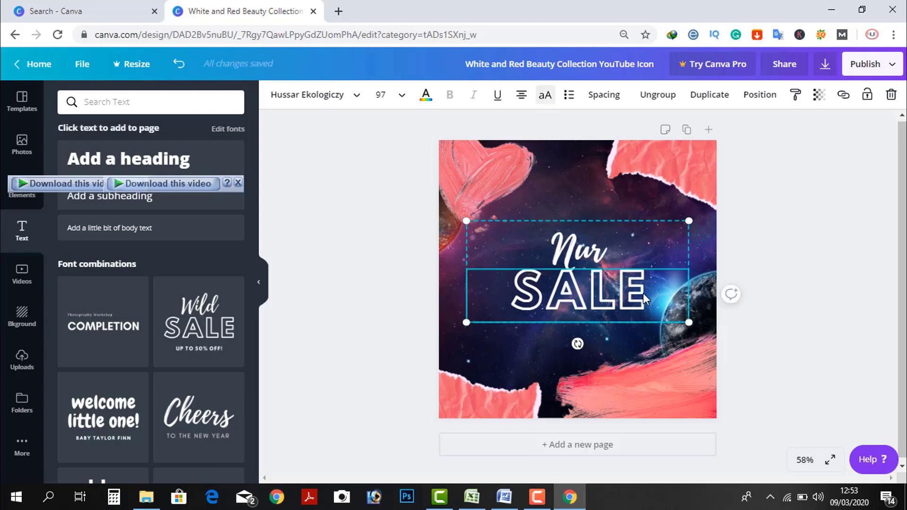
{"action": "double_click", "coordinate": [643, 295]}
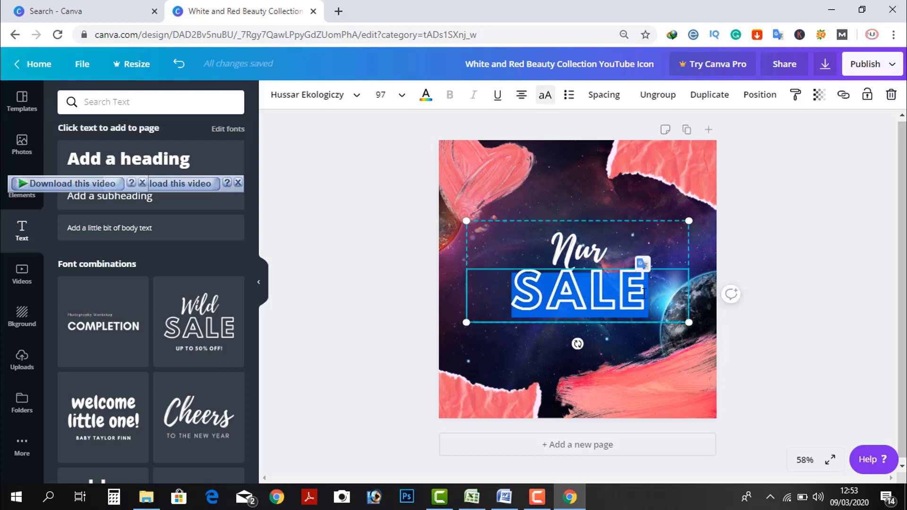
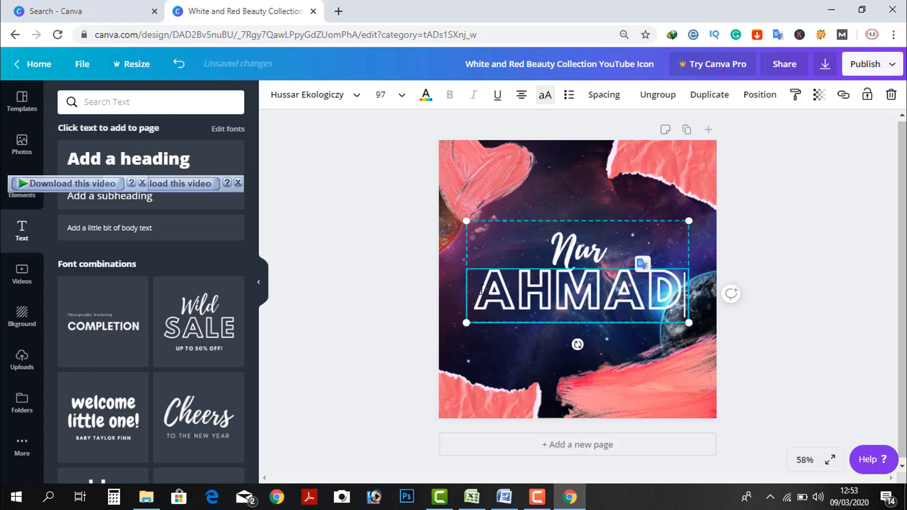
{"action": "left_click_drag", "start_coordinate": [475, 290], "coordinate": [703, 290]}
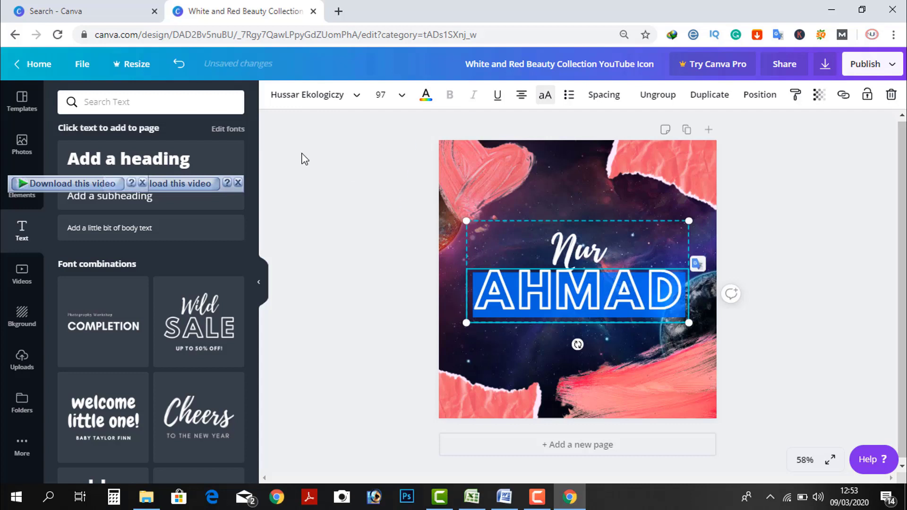
Step: Colour the outlined surname light cyan and nudge the text group slightly left
{"action": "left_click", "coordinate": [425, 97]}
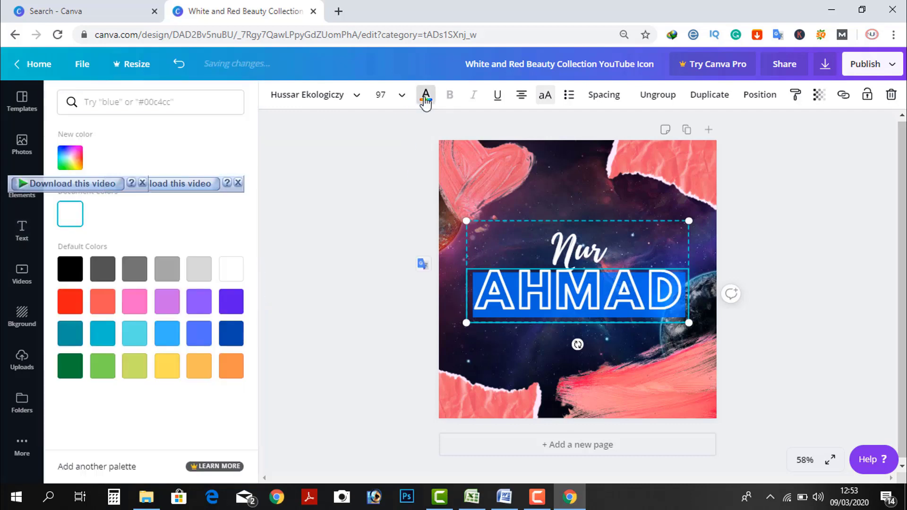
{"action": "left_click", "coordinate": [70, 158]}
{"action": "left_click", "coordinate": [146, 211]}
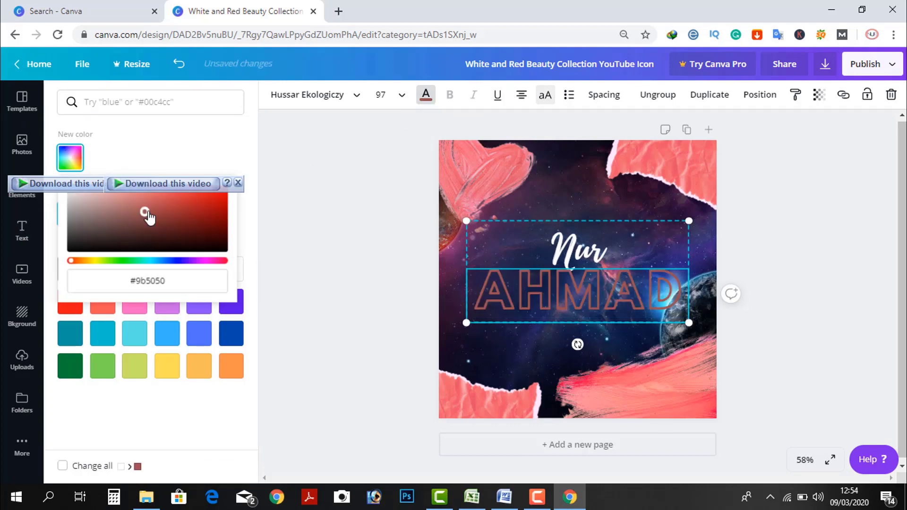
{"action": "left_click", "coordinate": [181, 209]}
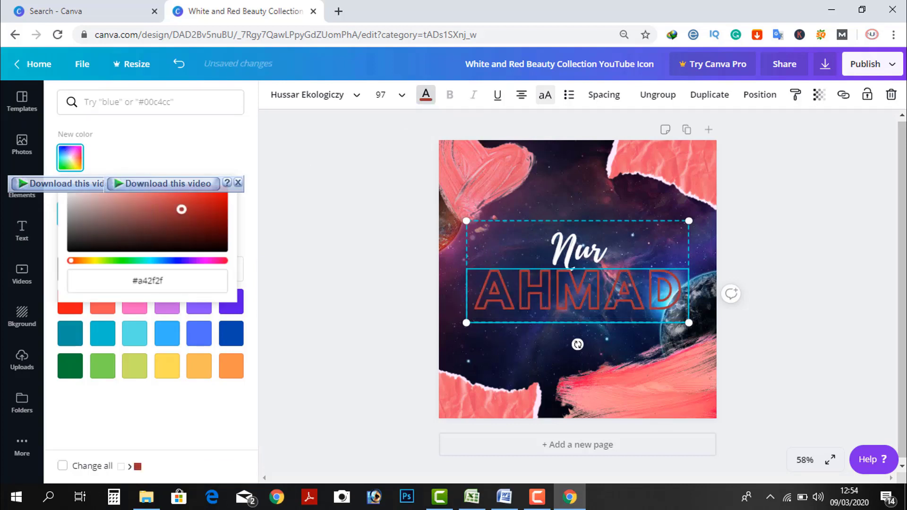
{"action": "left_click", "coordinate": [138, 341]}
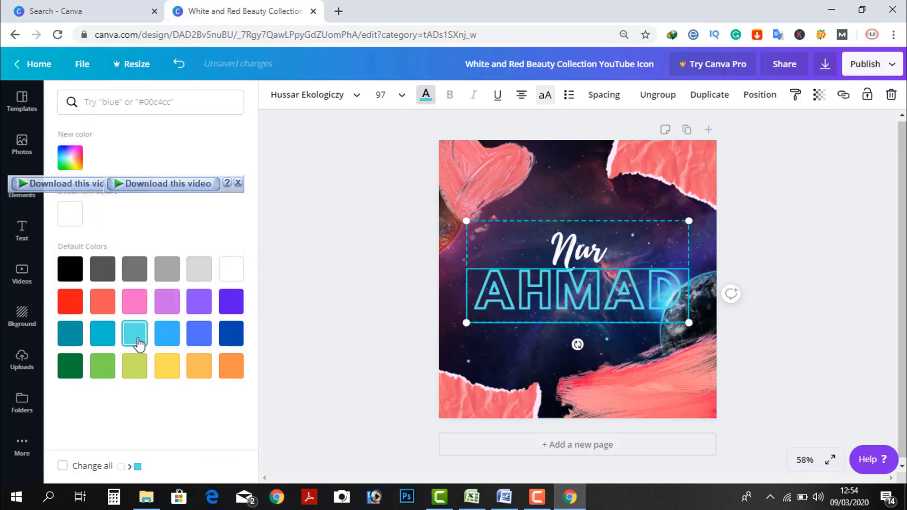
{"action": "left_click", "coordinate": [563, 245]}
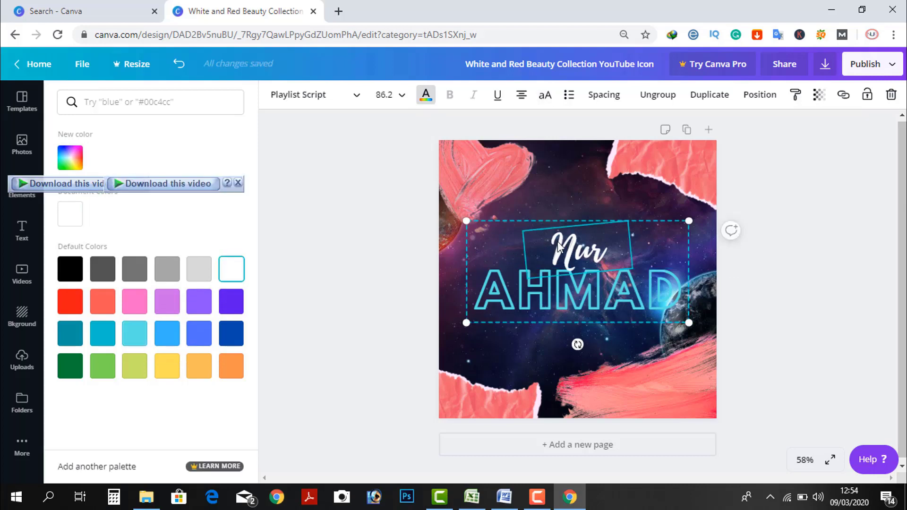
{"action": "mouse_move", "coordinate": [559, 245]}
{"action": "left_mouse_down"}
{"action": "mouse_move", "coordinate": [573, 242]}
{"action": "mouse_move", "coordinate": [553, 149]}
{"action": "mouse_move", "coordinate": [533, 255]}
{"action": "mouse_move", "coordinate": [553, 259]}
{"action": "mouse_move", "coordinate": [549, 243]}
{"action": "left_mouse_up"}
Step: Colour the first-name script light cyan to match the surname, then deselect
{"action": "double_click", "coordinate": [596, 252]}
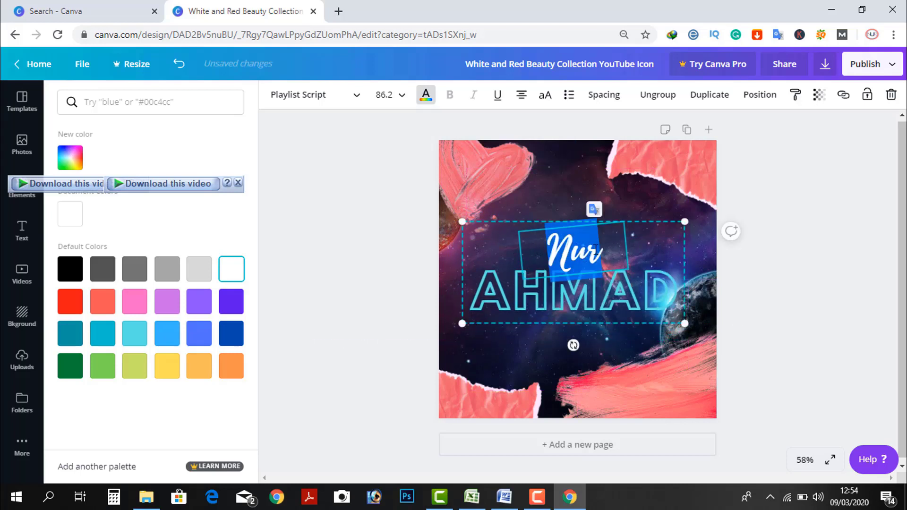
{"action": "left_click", "coordinate": [425, 96]}
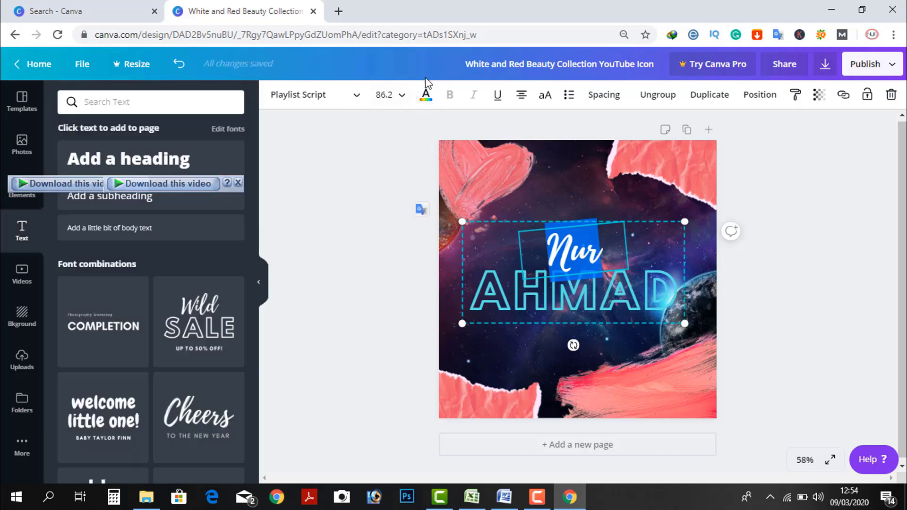
{"action": "left_click", "coordinate": [428, 103]}
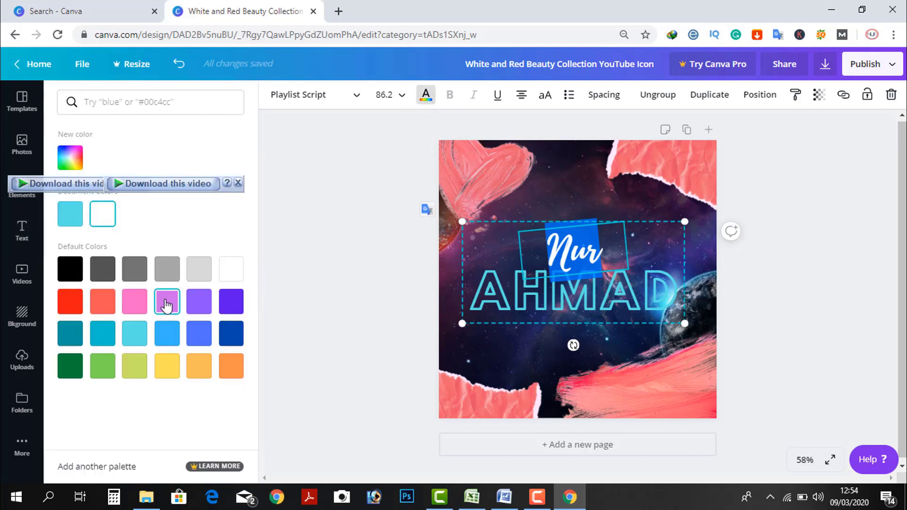
{"action": "left_click", "coordinate": [230, 335]}
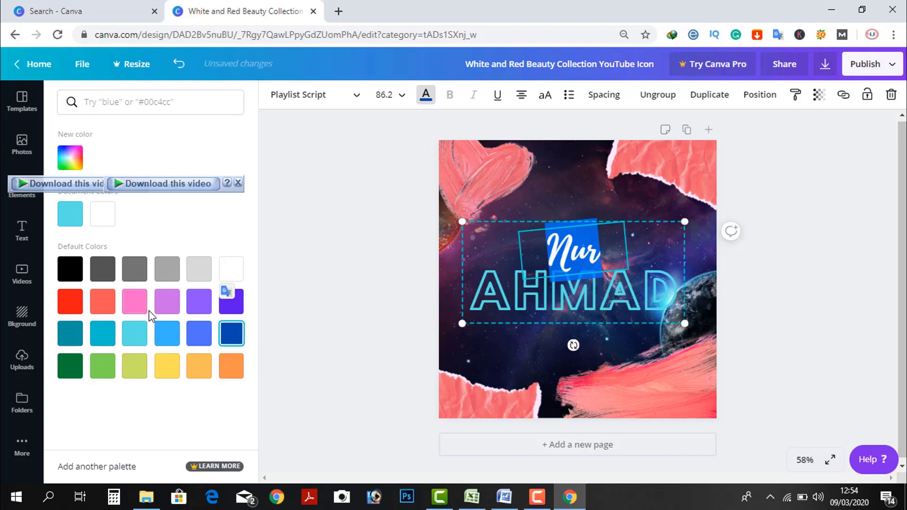
{"action": "left_click", "coordinate": [132, 329]}
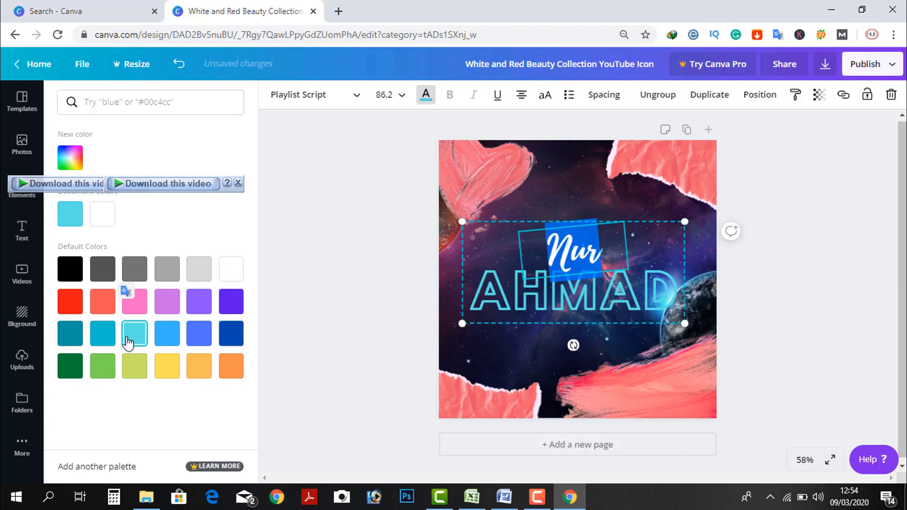
{"action": "left_click", "coordinate": [579, 201]}
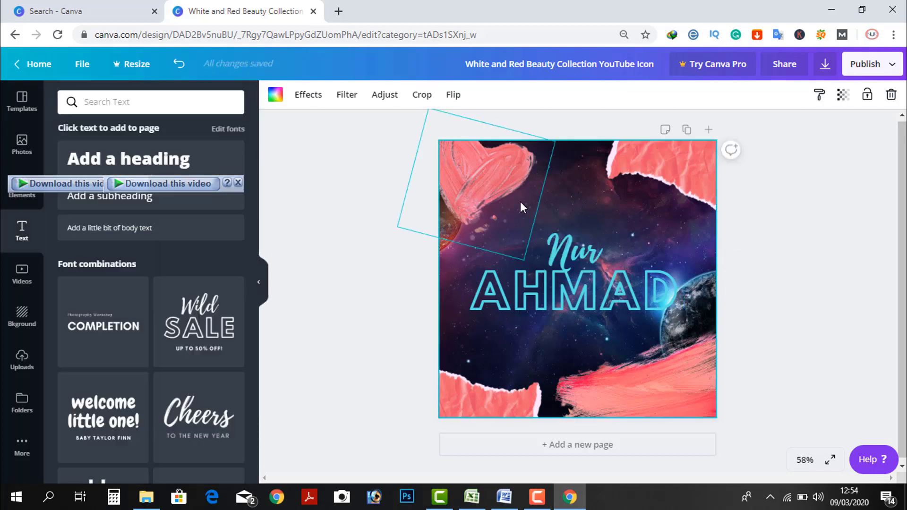
{"action": "left_click", "coordinate": [482, 188]}
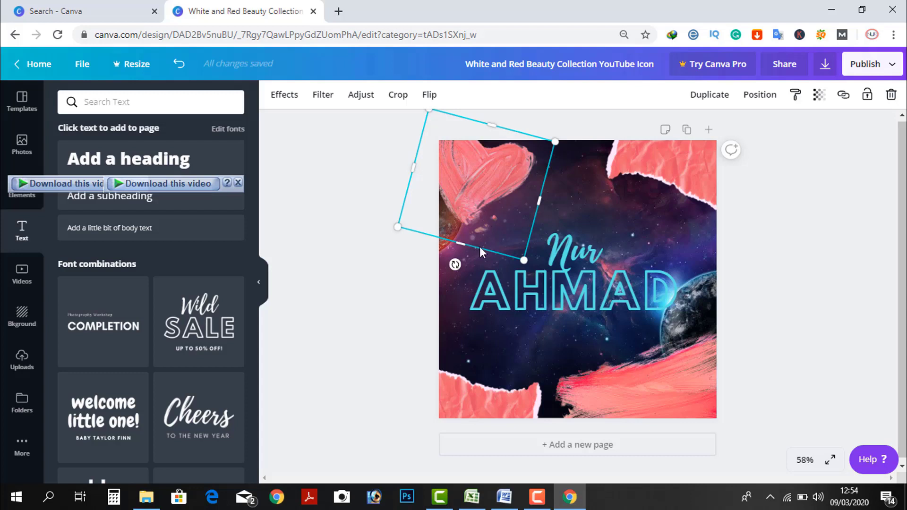
{"action": "left_click", "coordinate": [663, 221]}
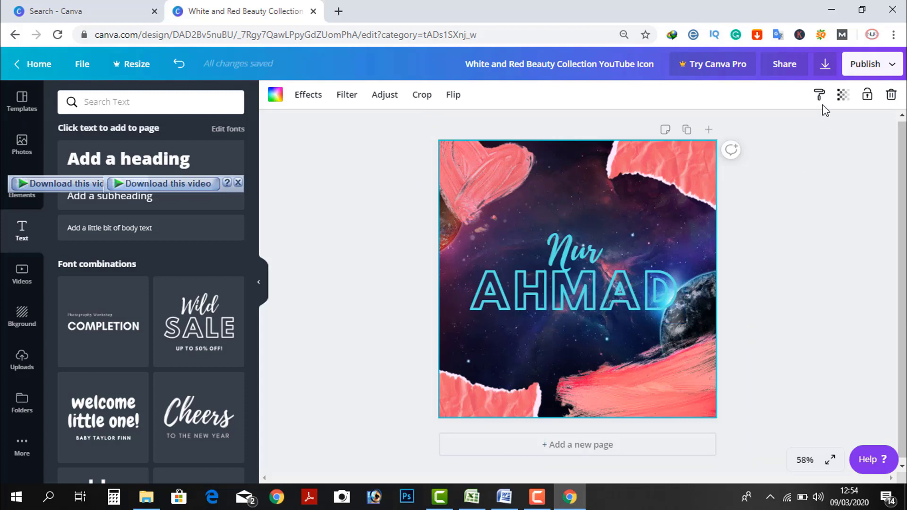
Step: Download the design as a PNG and dismiss the referral popup
{"action": "left_click", "coordinate": [826, 65]}
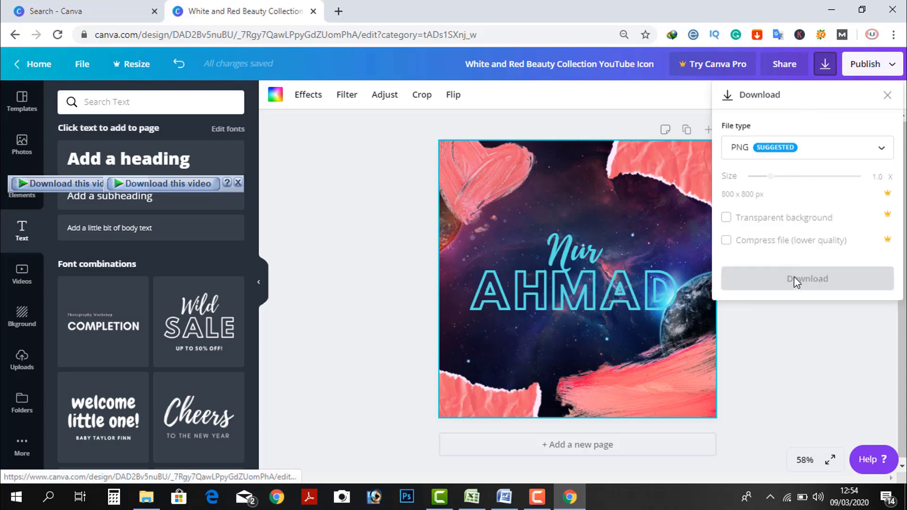
{"action": "left_click", "coordinate": [796, 284]}
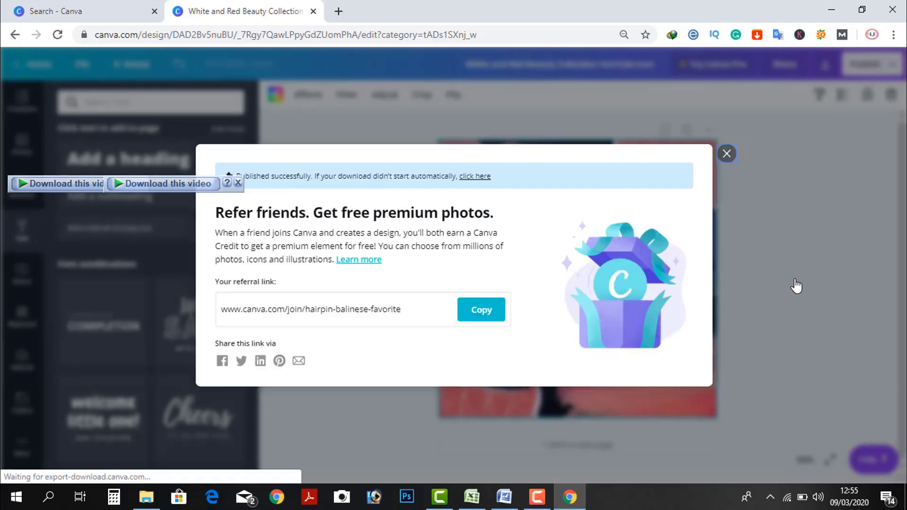
{"action": "left_click", "coordinate": [728, 141]}
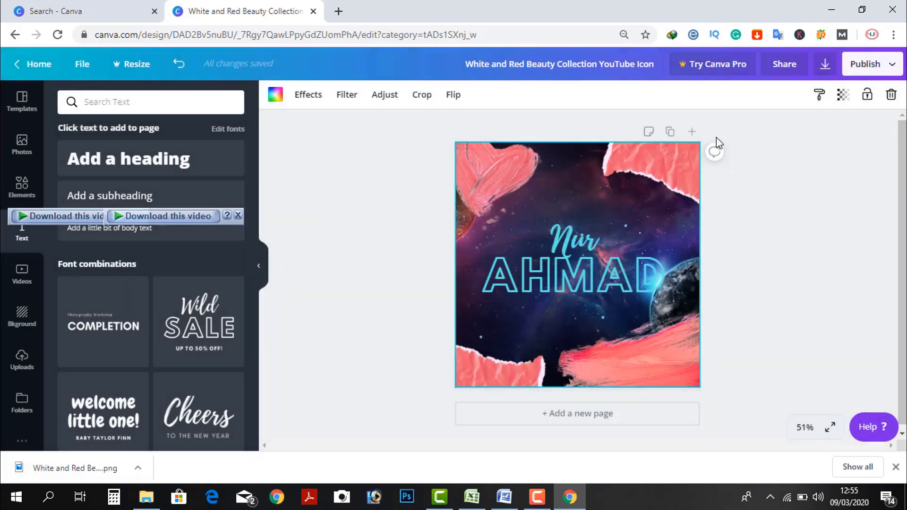
Step: Show the downloaded PNG in the Downloads folder and open it
{"action": "left_click", "coordinate": [140, 470]}
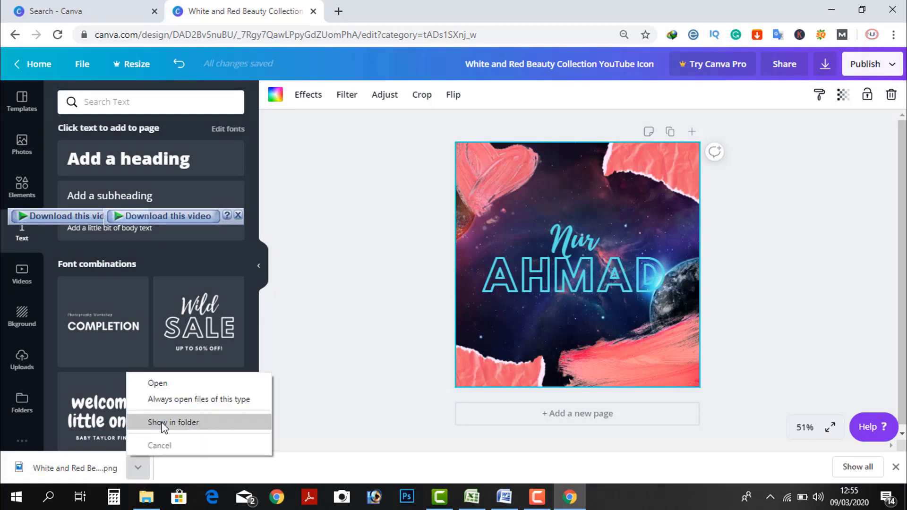
{"action": "left_click", "coordinate": [173, 423]}
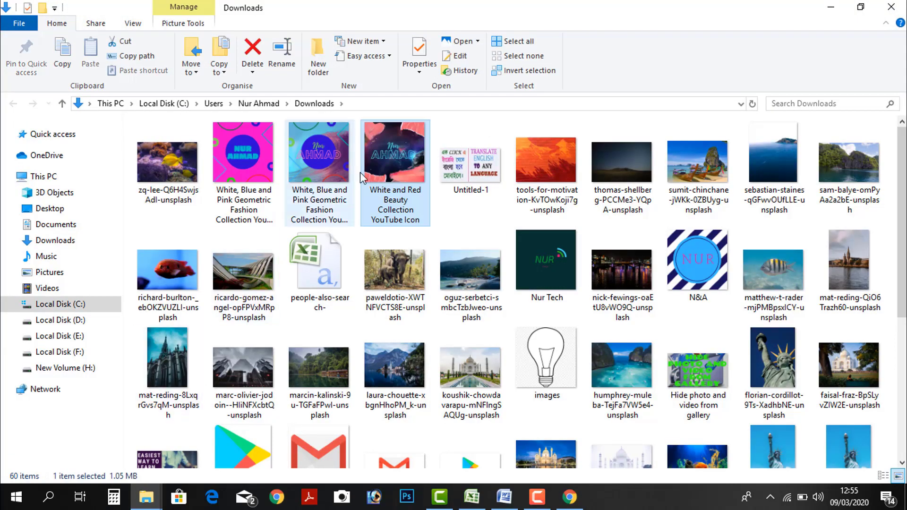
{"action": "double_click", "coordinate": [392, 177]}
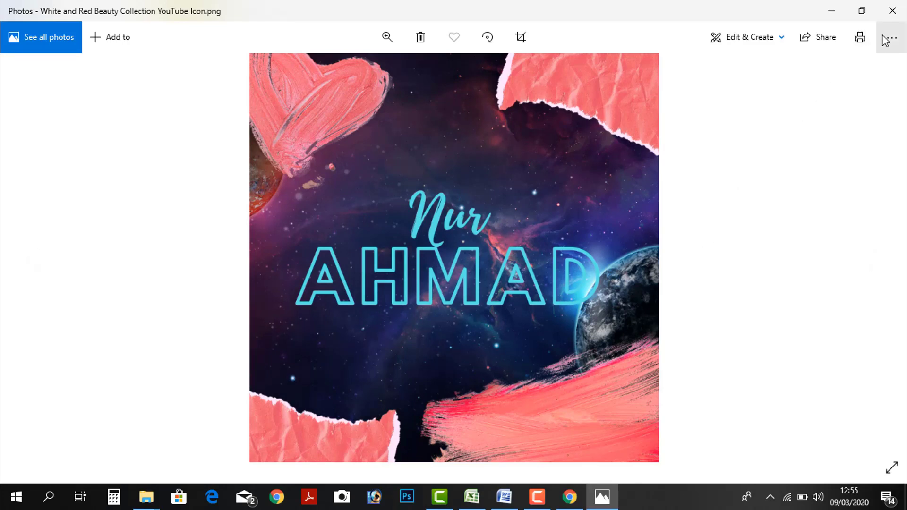
Step: Close the Photos viewer and the Downloads folder window
{"action": "left_click", "coordinate": [896, 8]}
{"action": "left_click", "coordinate": [897, 6]}
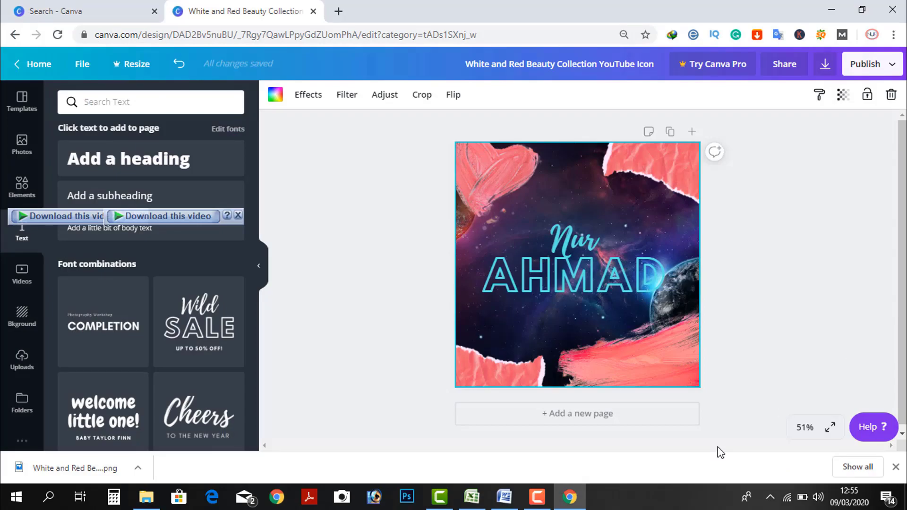